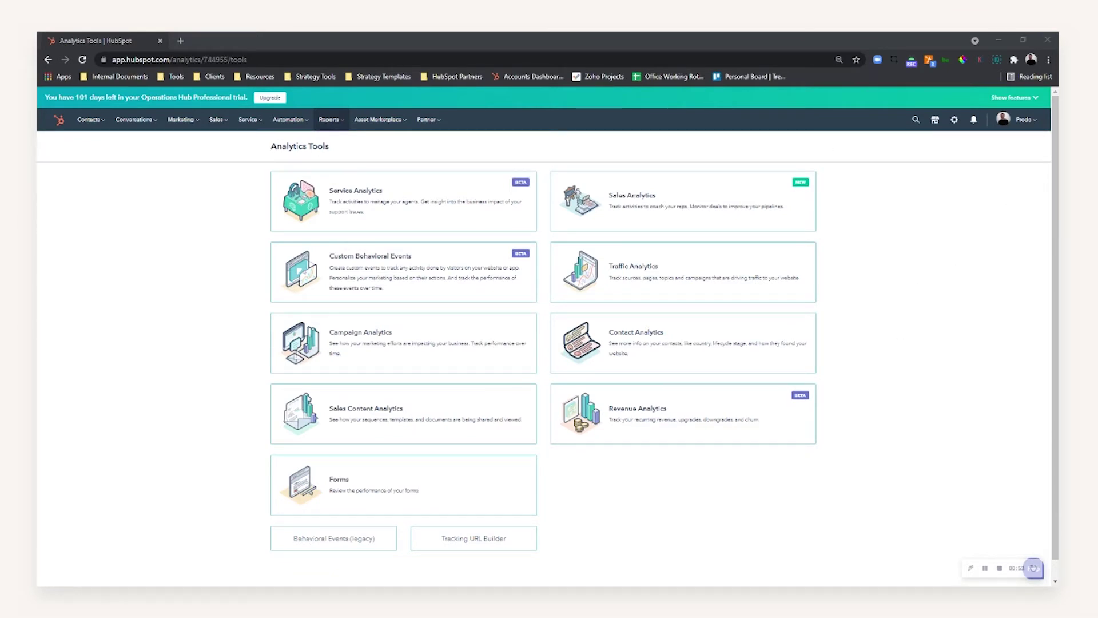
# Step: Open the Traffic Analytics report from the Reports menu's analytics tools
pyautogui.click(329, 119)
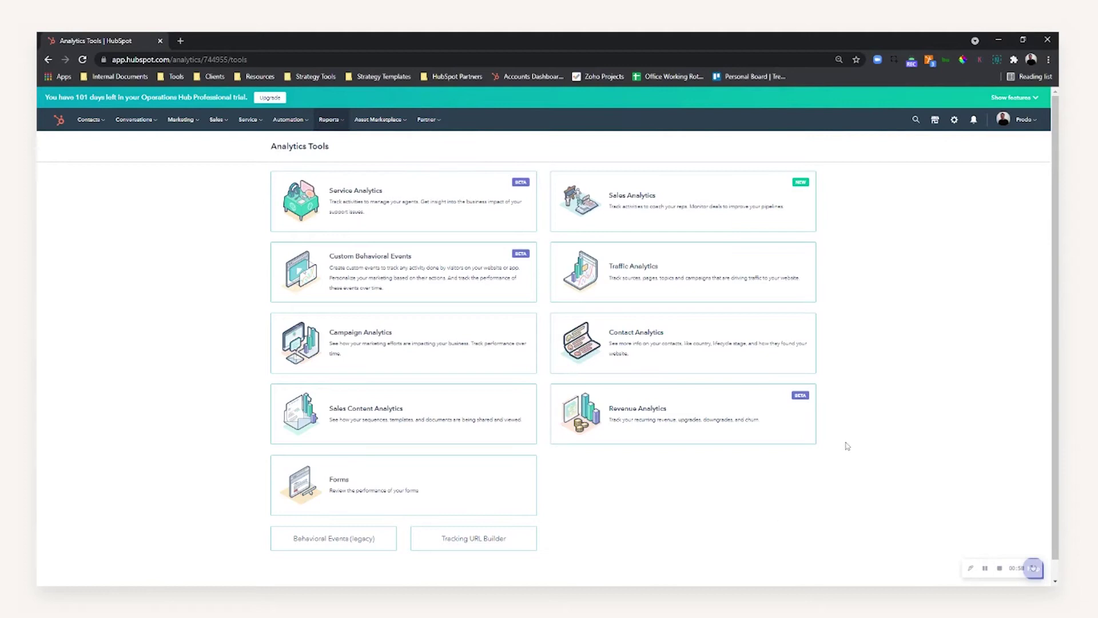
pyautogui.click(675, 279)
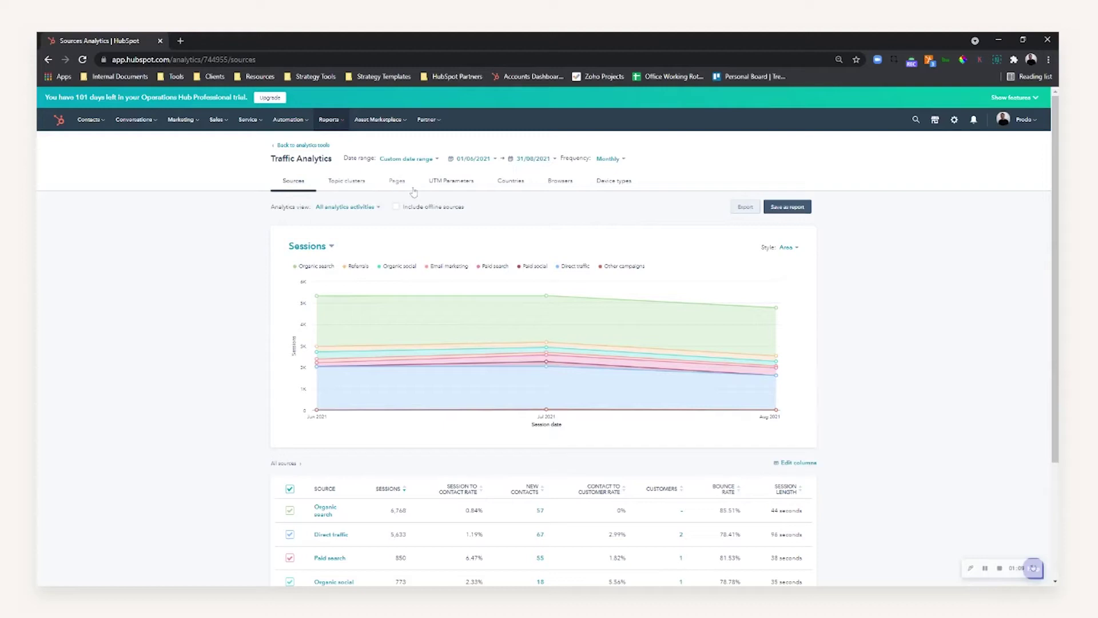
# Step: Switch the traffic report to UTM Parameters, keeping it grouped by UTM Campaign
pyautogui.click(447, 187)
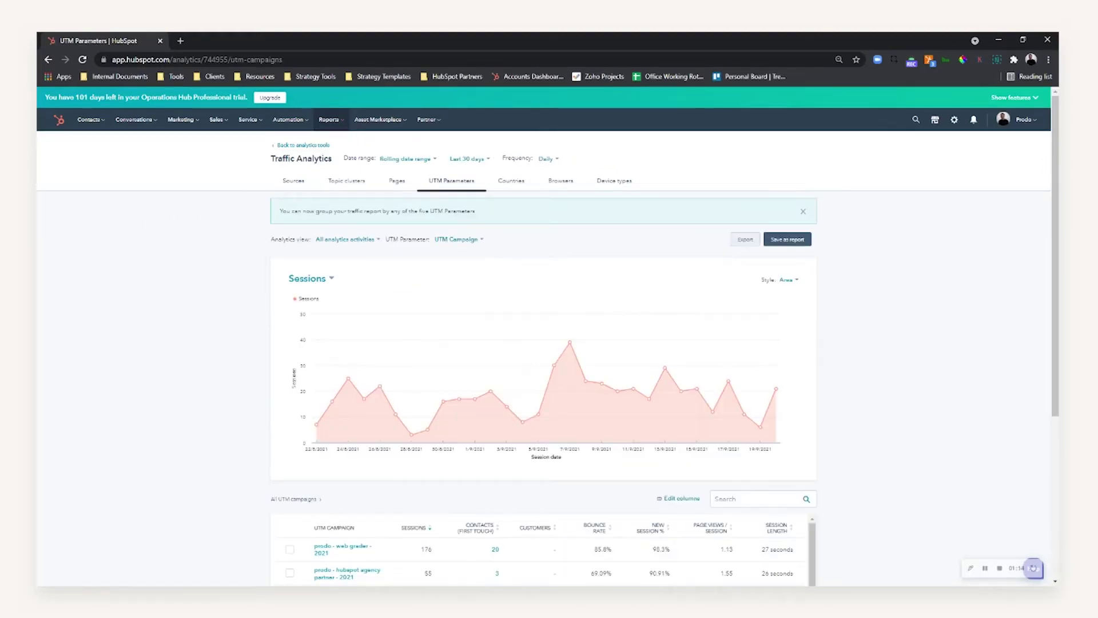
pyautogui.click(343, 244)
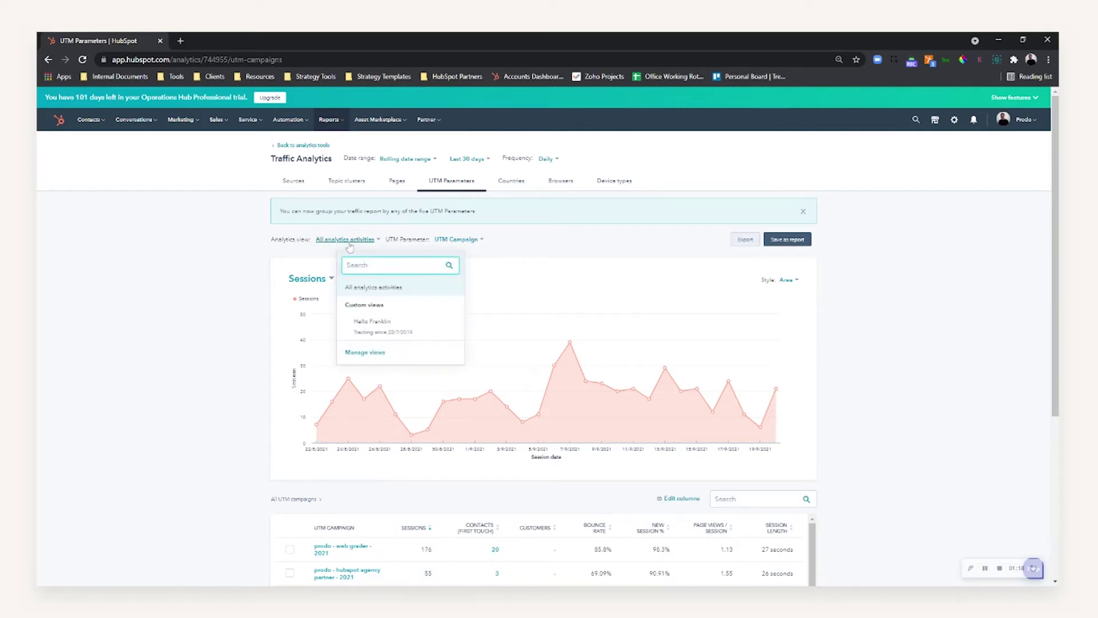
pyautogui.click(343, 244)
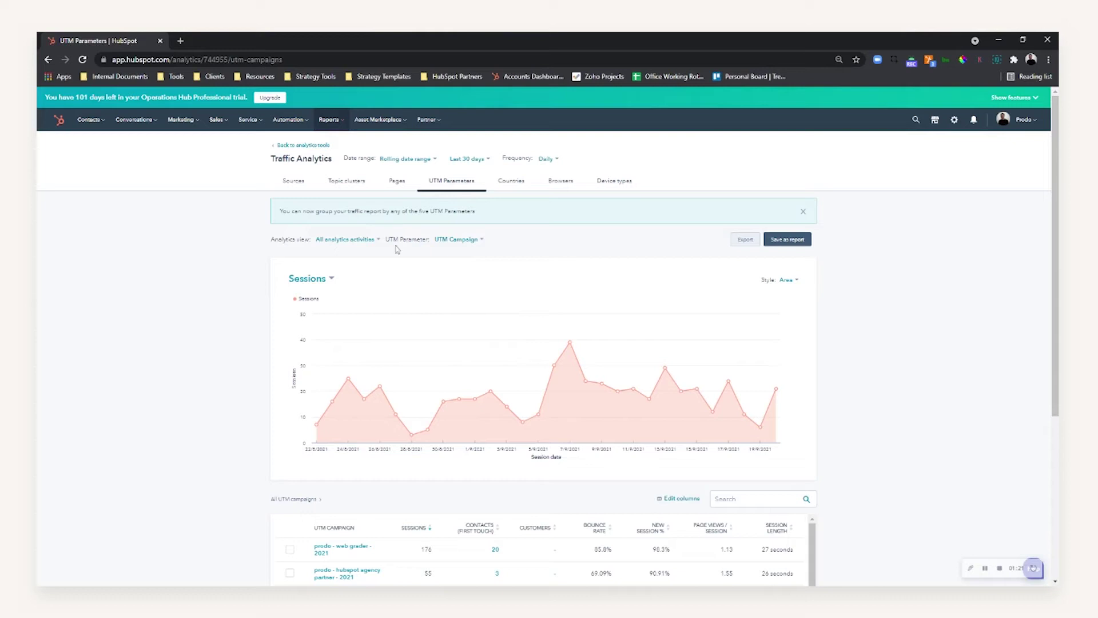
pyautogui.click(458, 239)
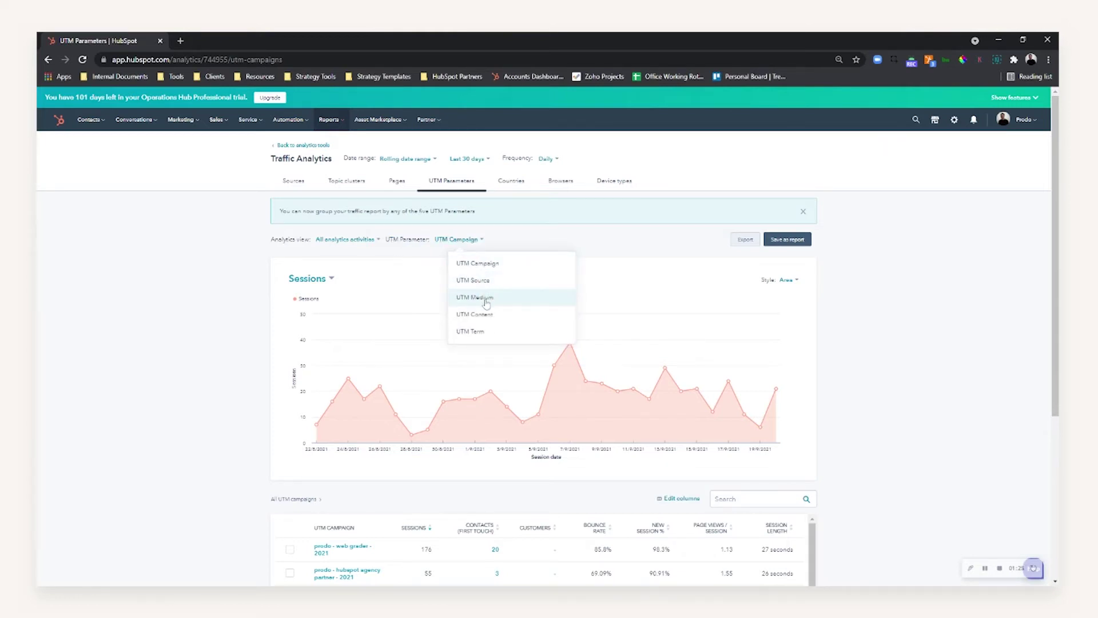
pyautogui.click(465, 250)
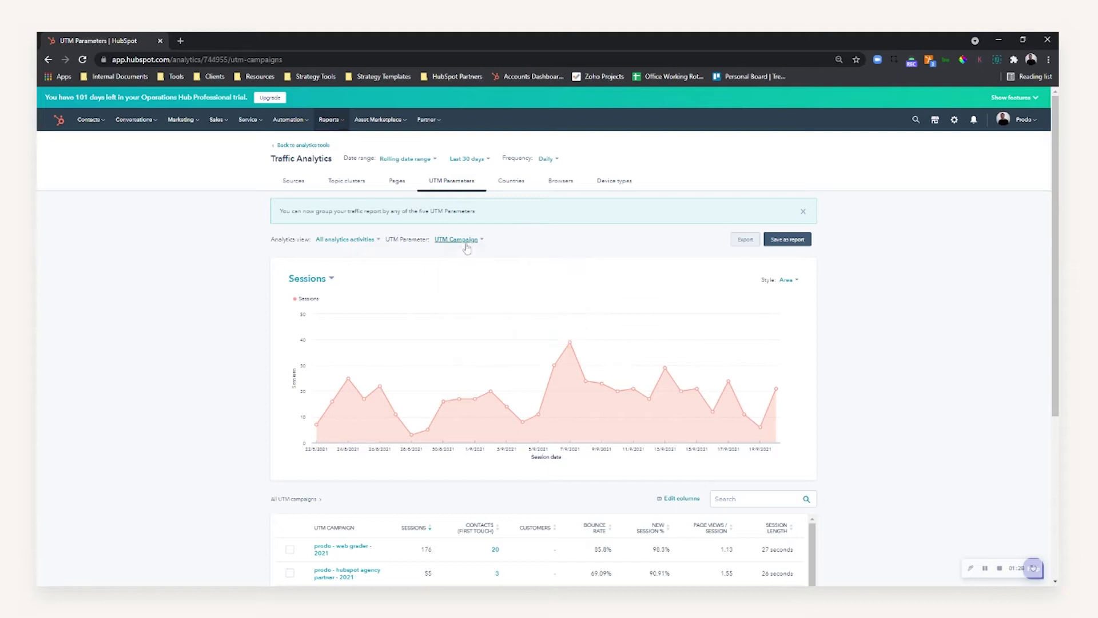
# Step: Scroll down through the UTM campaign table and back up to the sessions chart
pyautogui.scroll(-3, 467, 247)
pyautogui.scroll(-1, 467, 247)
pyautogui.scroll(-1, 438, 233)
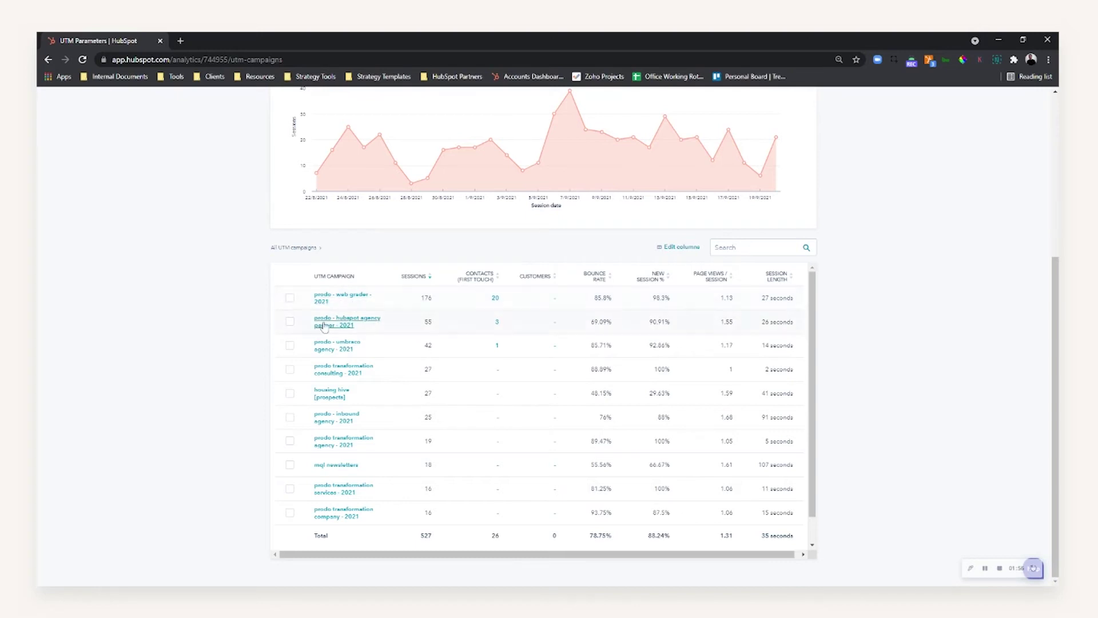
pyautogui.scroll(1, 177, 318)
pyautogui.scroll(4, 183, 319)
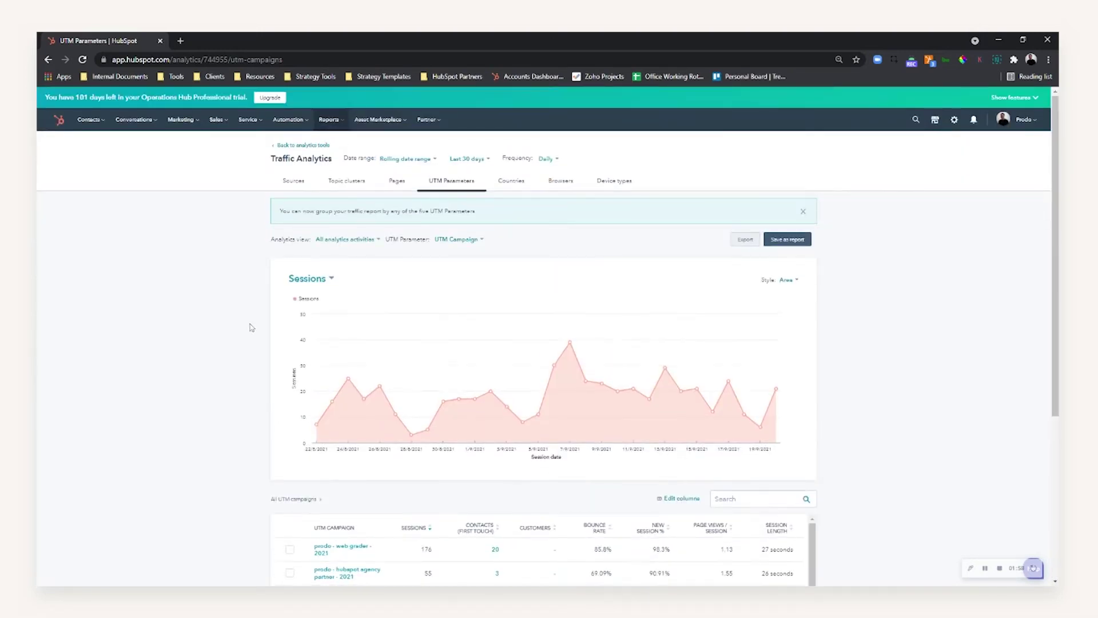
# Step: Return to analytics tools, open the Tracking URL Builder and review its Campaign filter list
pyautogui.click(311, 146)
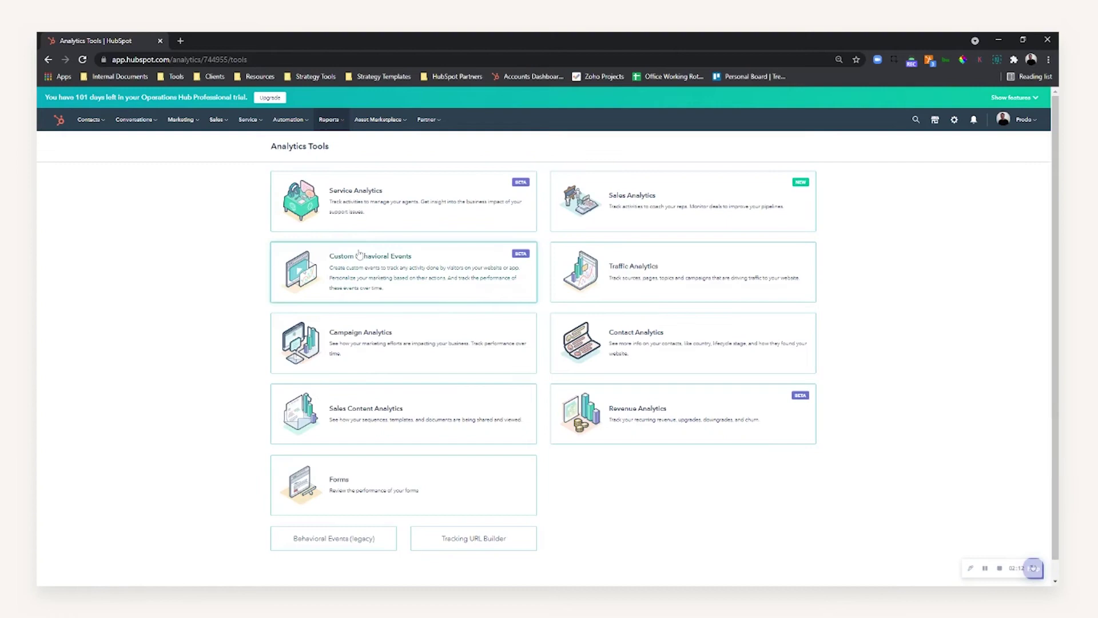
pyautogui.scroll(-1, 435, 434)
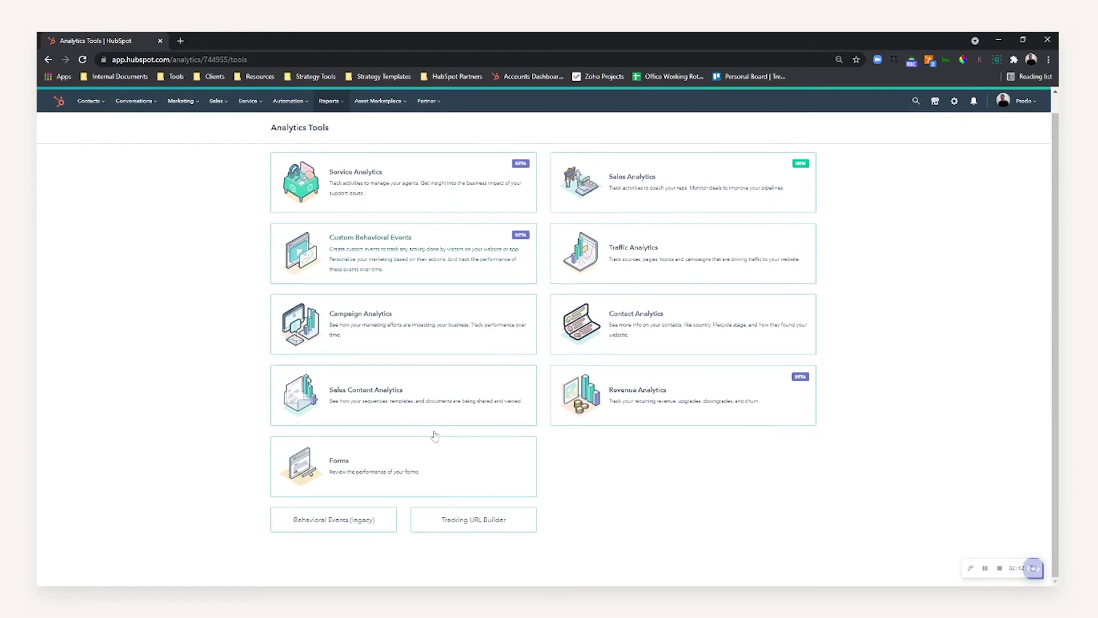
pyautogui.click(467, 521)
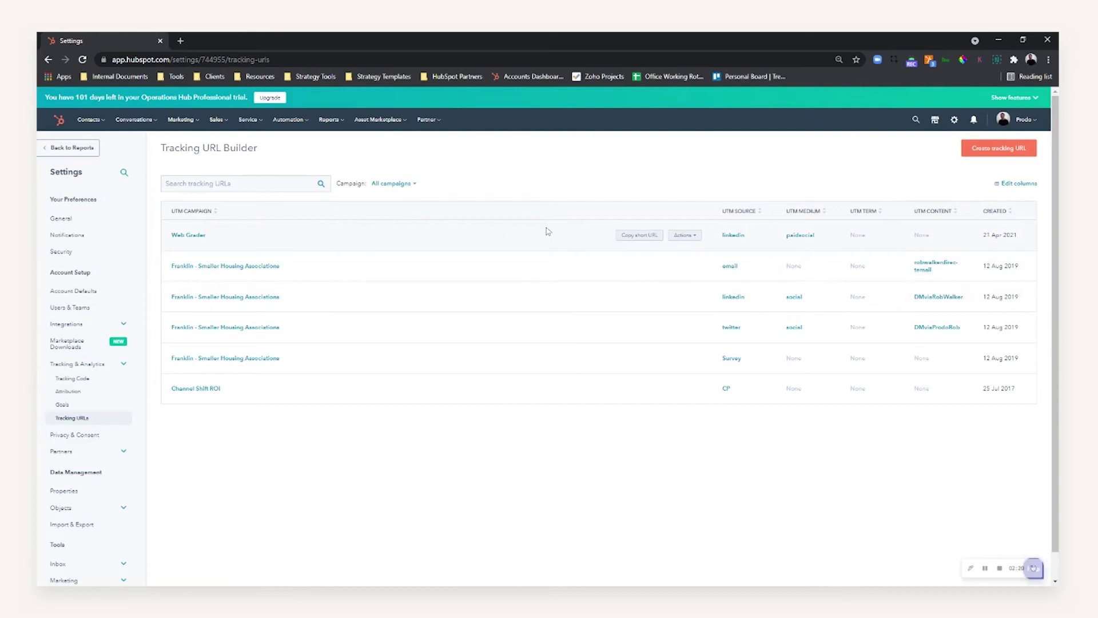
pyautogui.click(395, 183)
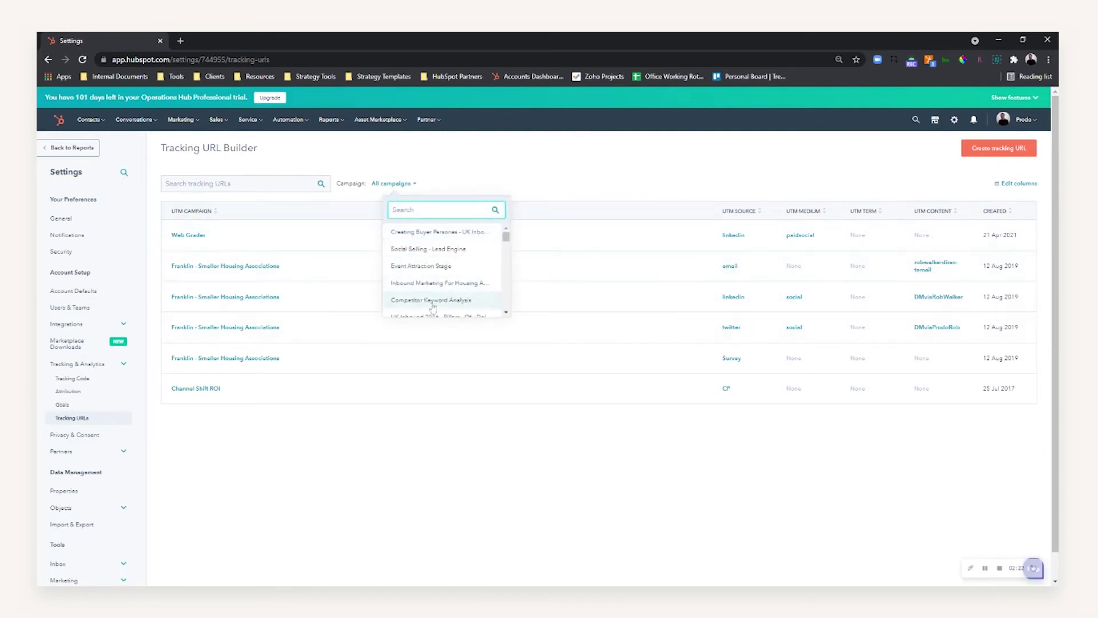
pyautogui.click(551, 175)
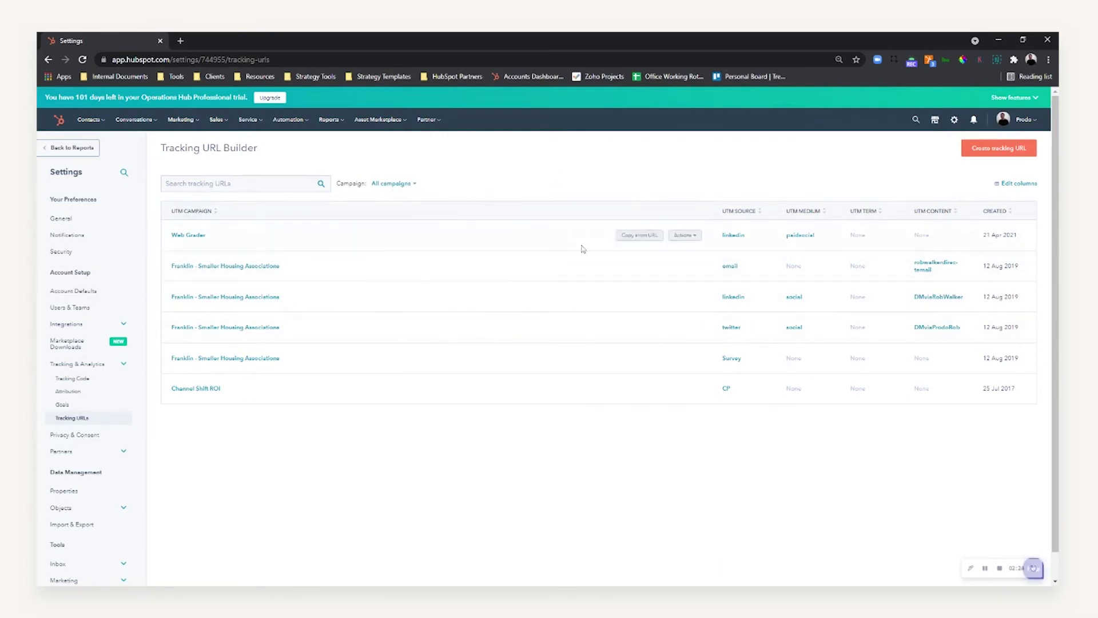
pyautogui.click(961, 151)
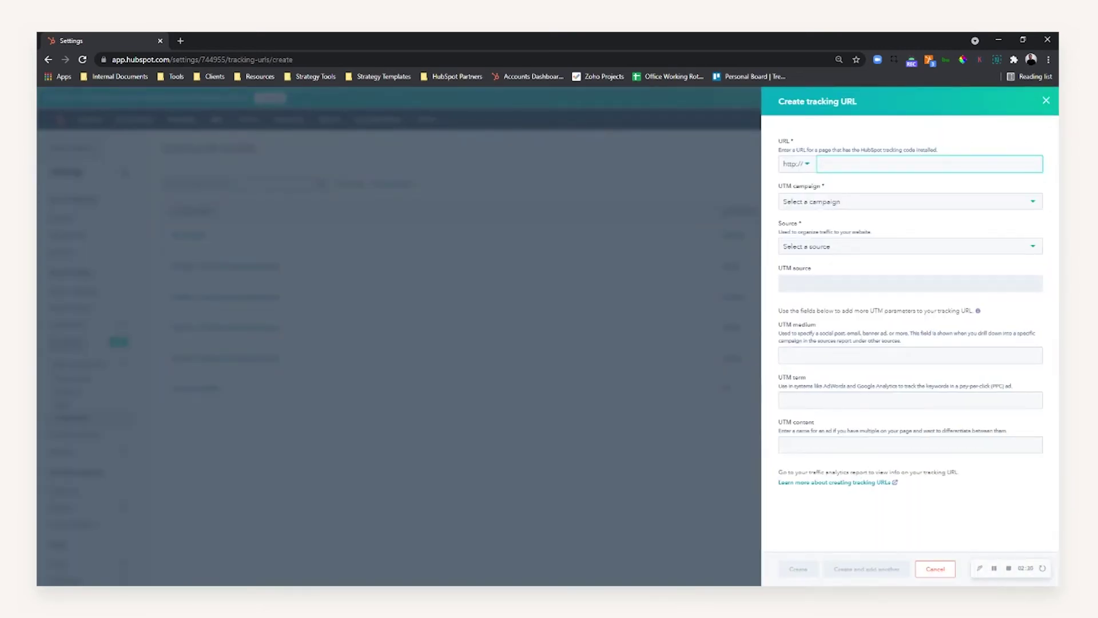
pyautogui.write('www')
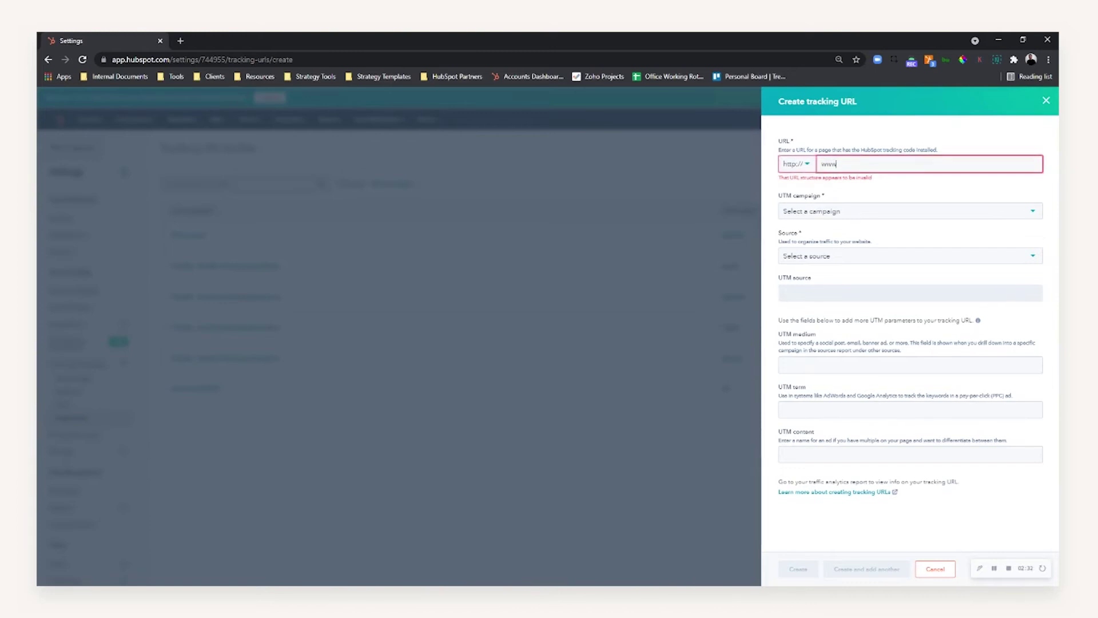
pyautogui.write('.prodo.com')
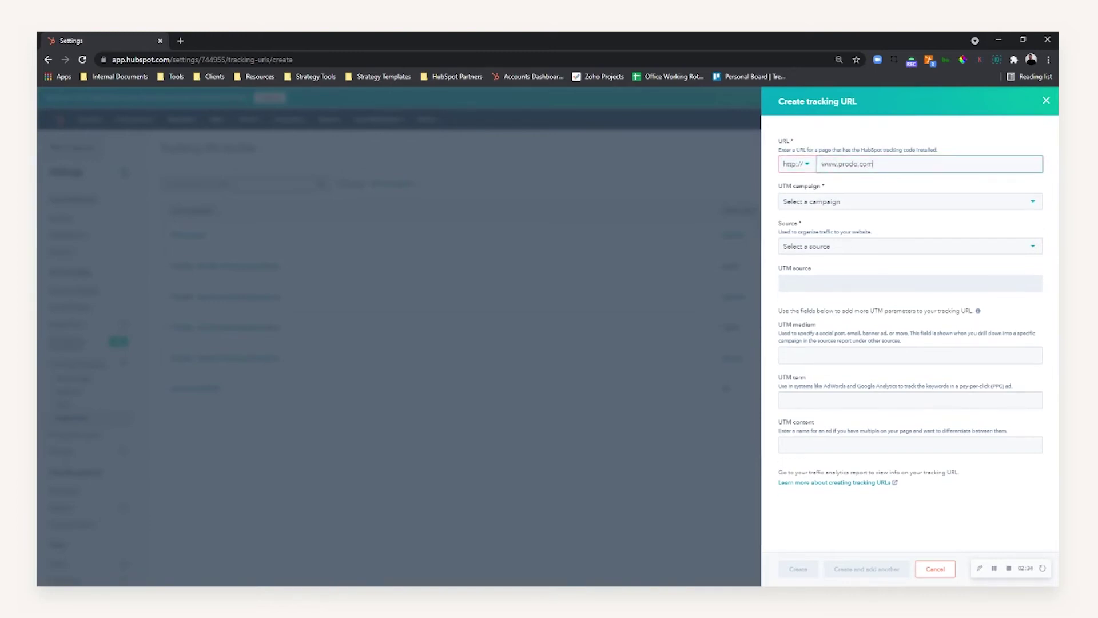
pyautogui.click(856, 150)
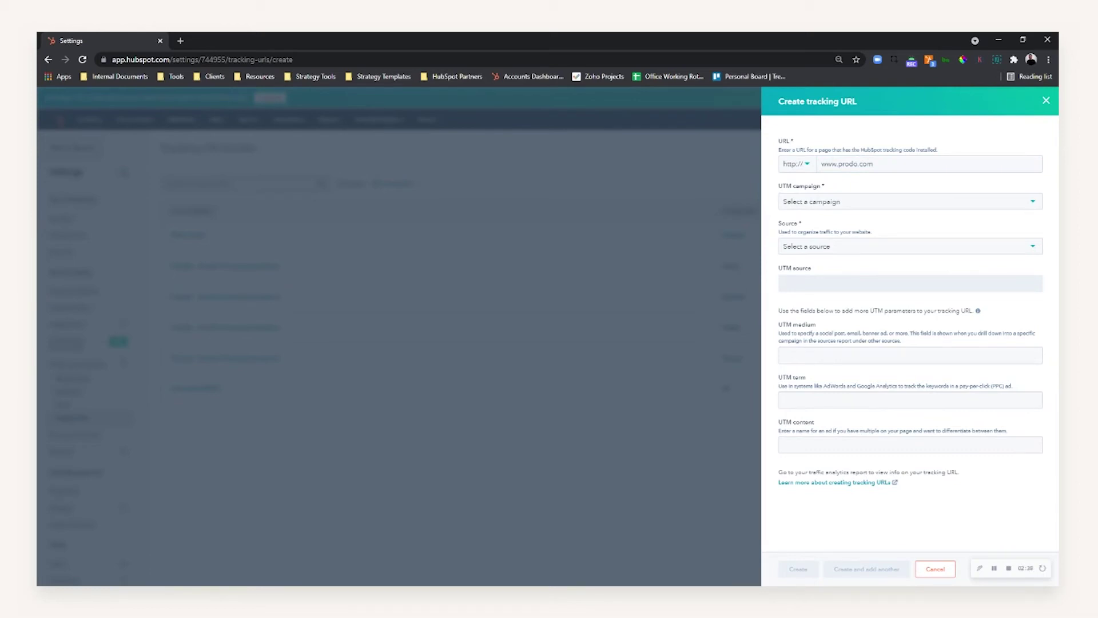
pyautogui.click(835, 201)
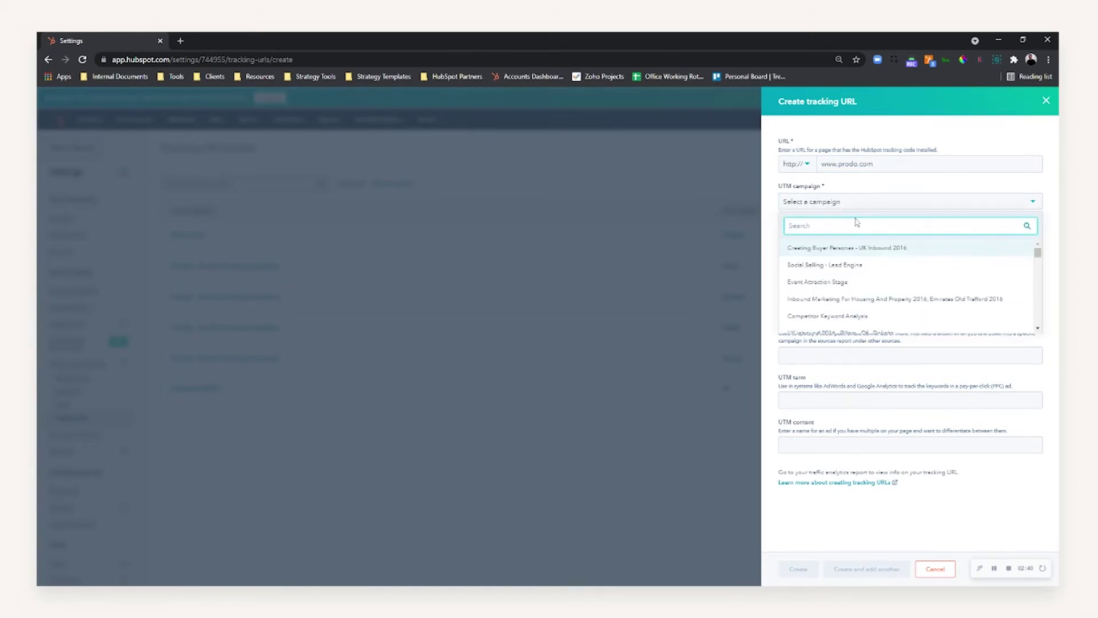
pyautogui.write('event')
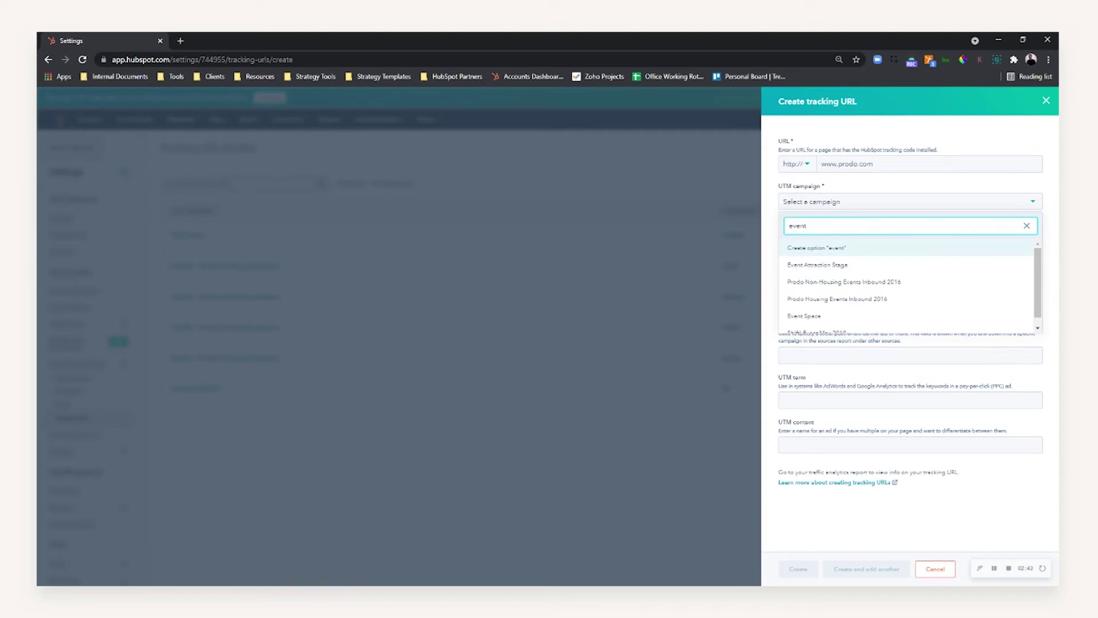
pyautogui.scroll(-1, 870, 318)
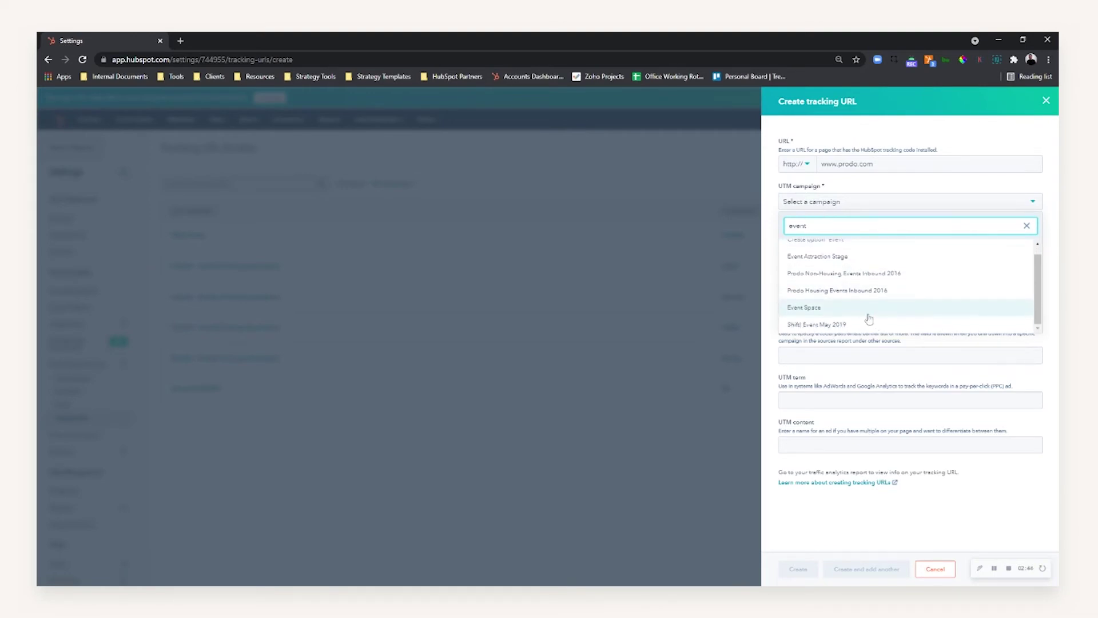
pyautogui.click(843, 293)
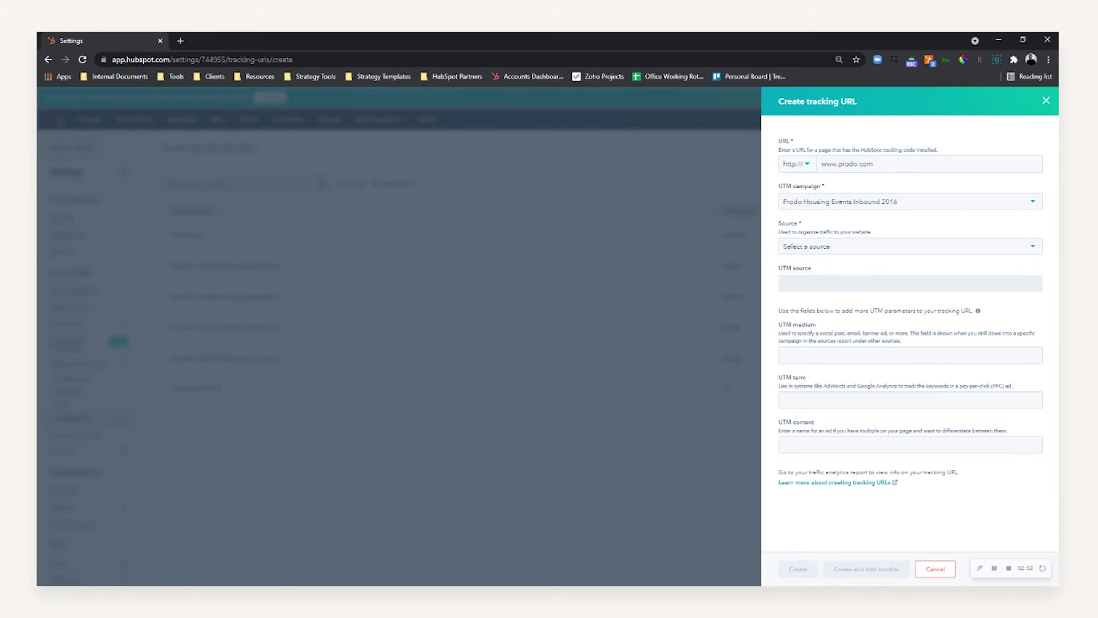
# Step: Set the source to Other campaigns with UTM source housing-event-2021
pyautogui.click(819, 249)
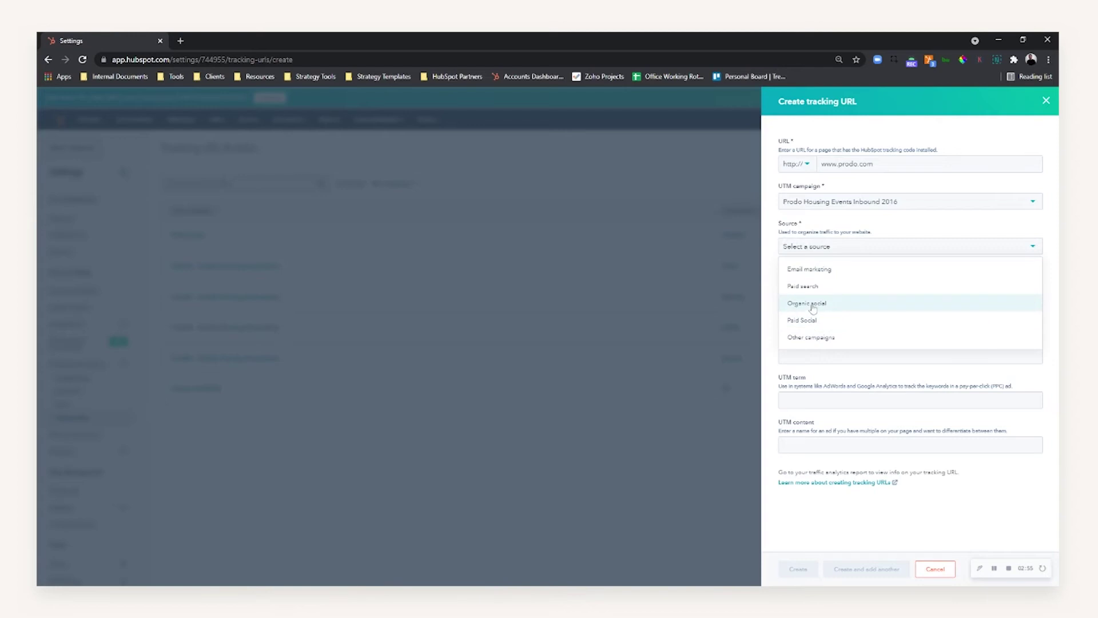
pyautogui.click(812, 339)
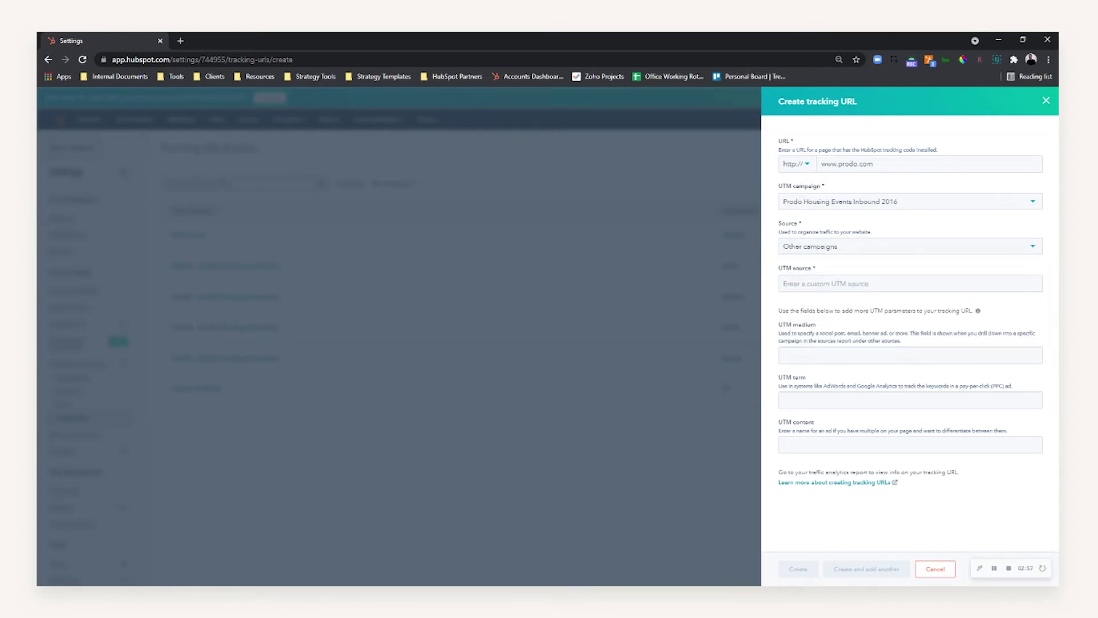
pyautogui.click(824, 283)
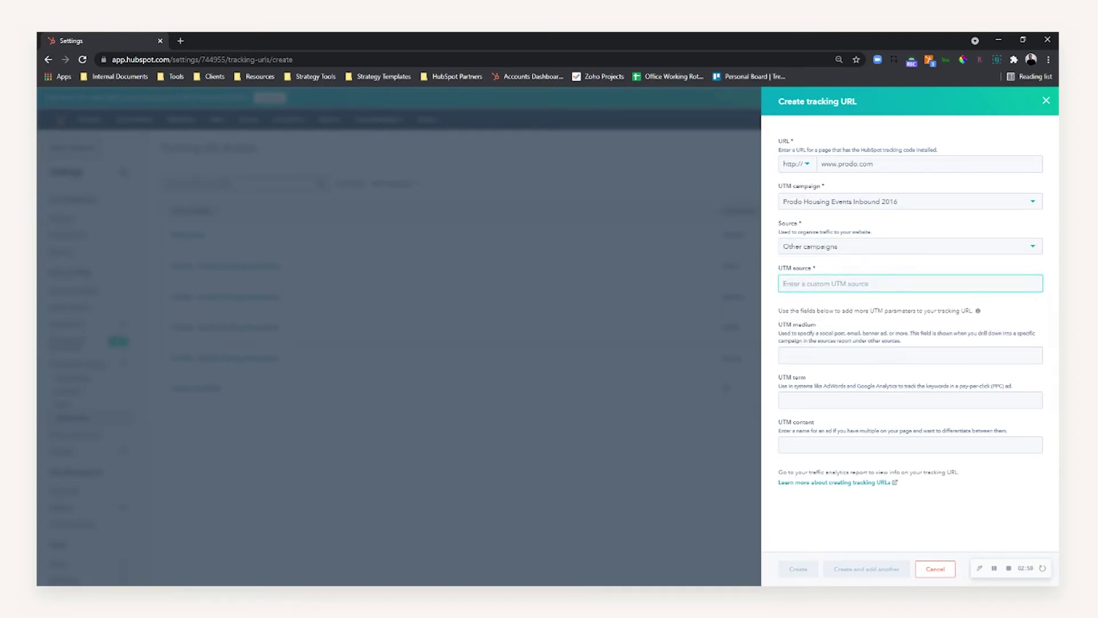
pyautogui.write('f')
pyautogui.press('BackSpace')
pyautogui.write('housing-event-220')
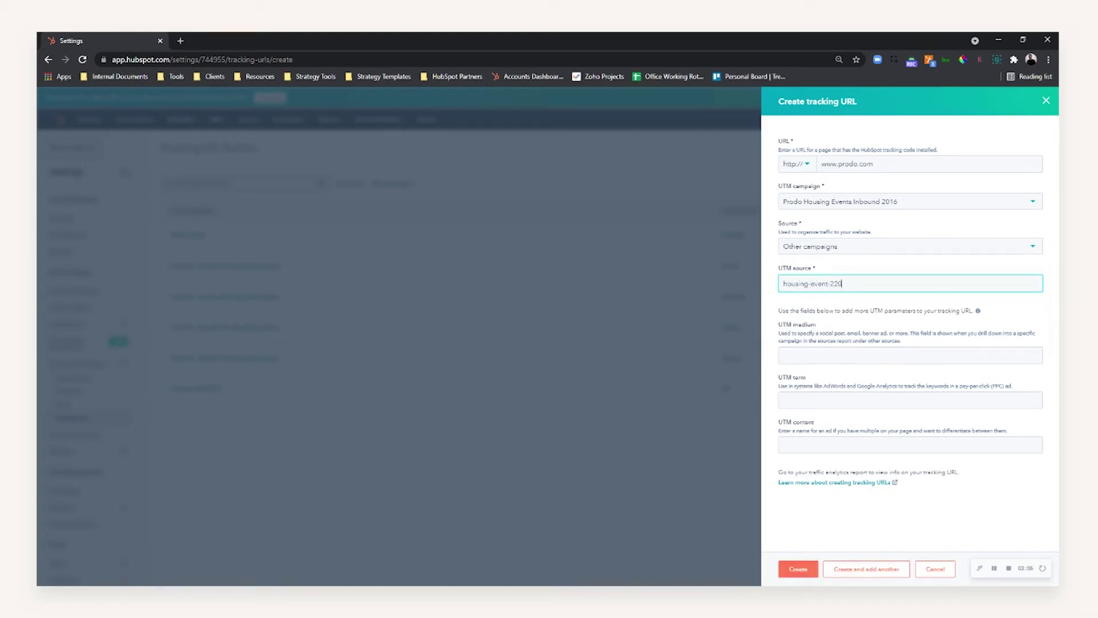
pyautogui.press('BackSpace')
pyautogui.press('BackSpace')
pyautogui.write('021')
pyautogui.click(968, 267)
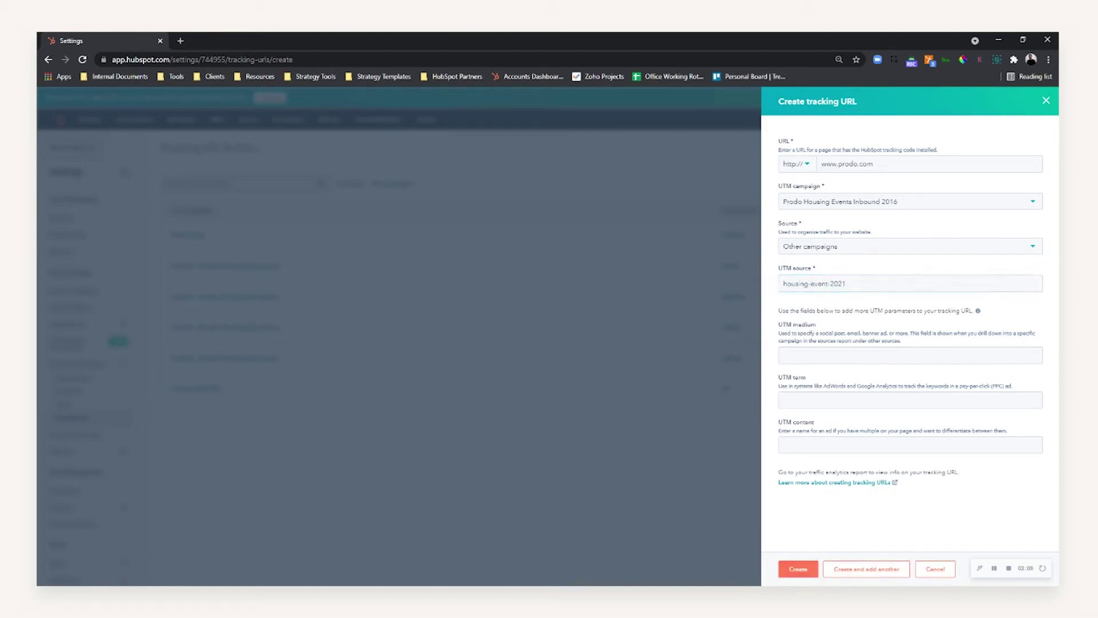
# Step: Enter roller-banner as the UTM medium, leaving the UTM term empty
pyautogui.click(837, 355)
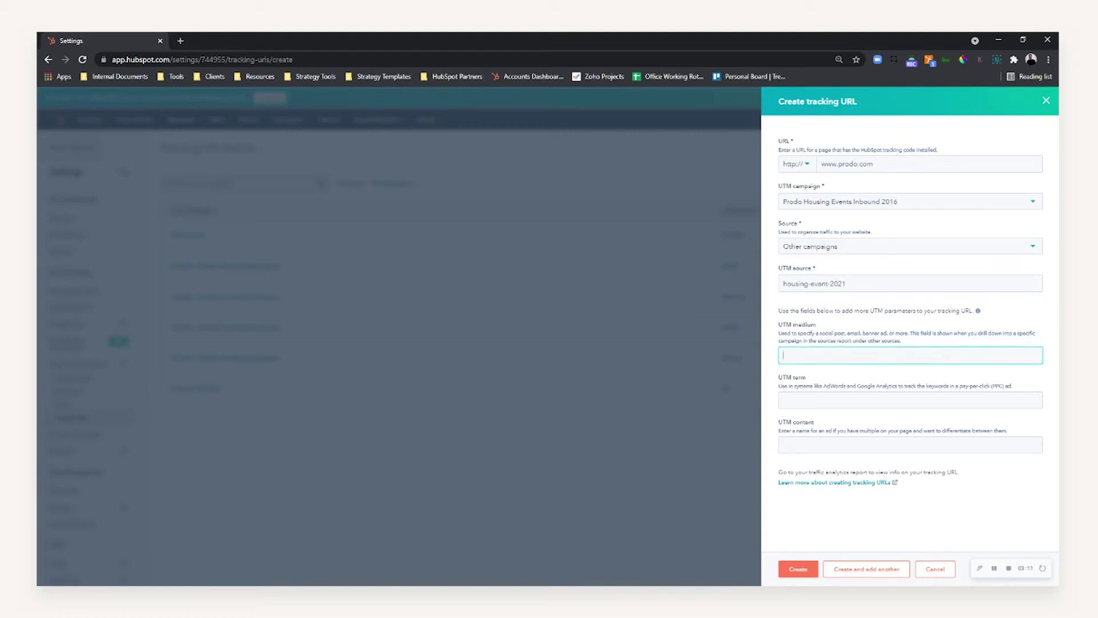
pyautogui.write('roller-banner')
pyautogui.click(837, 399)
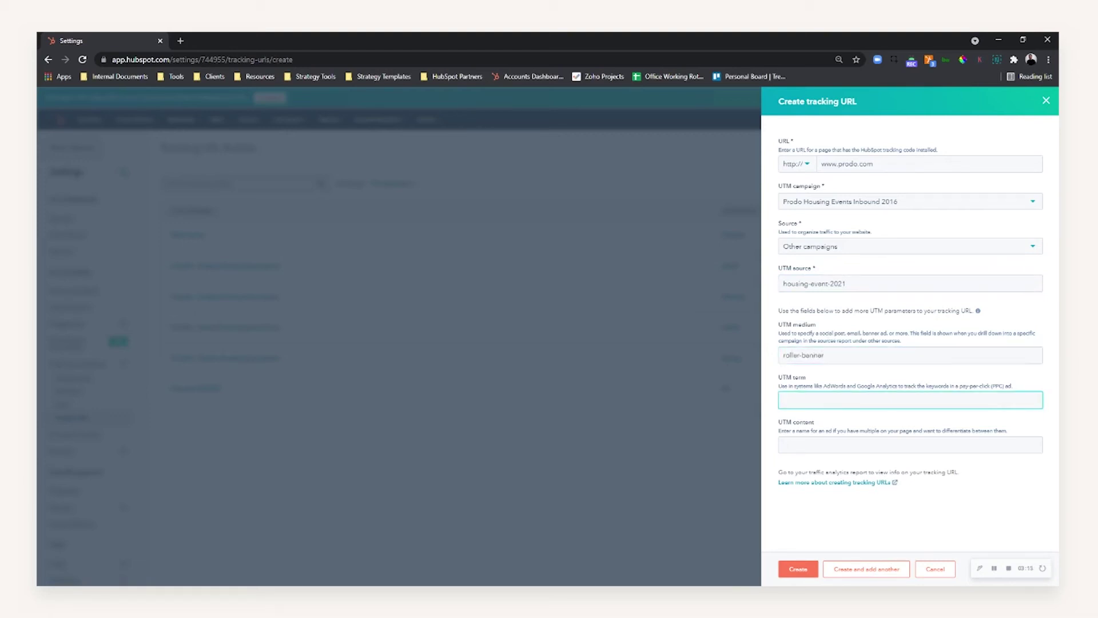
pyautogui.click(779, 391)
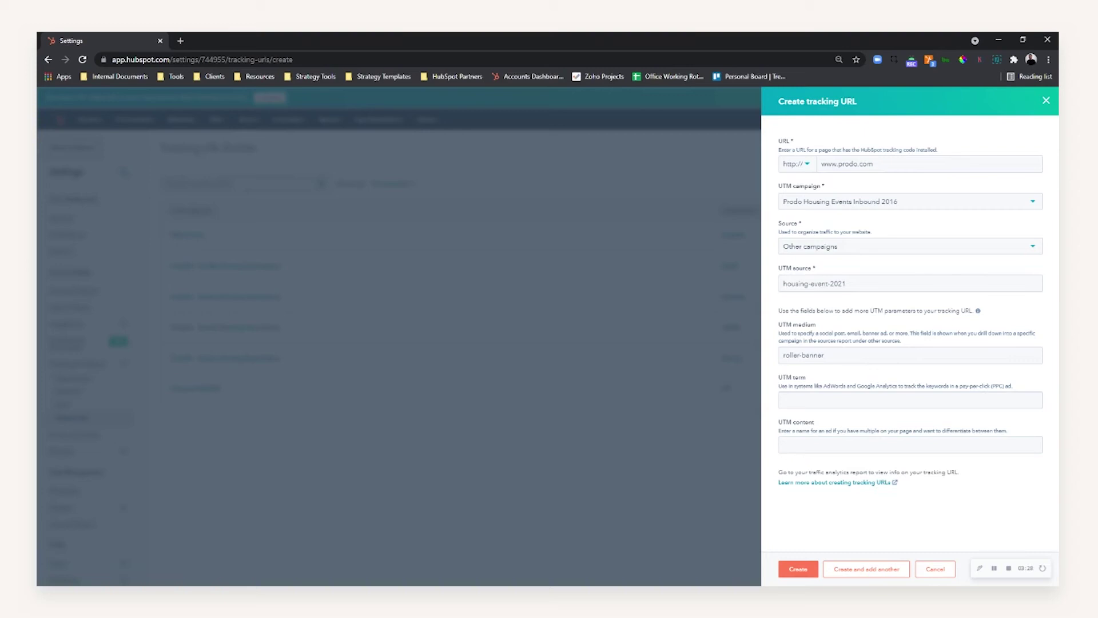
# Step: Replace the UTM content text with heading-url
pyautogui.click(909, 444)
pyautogui.write('top')
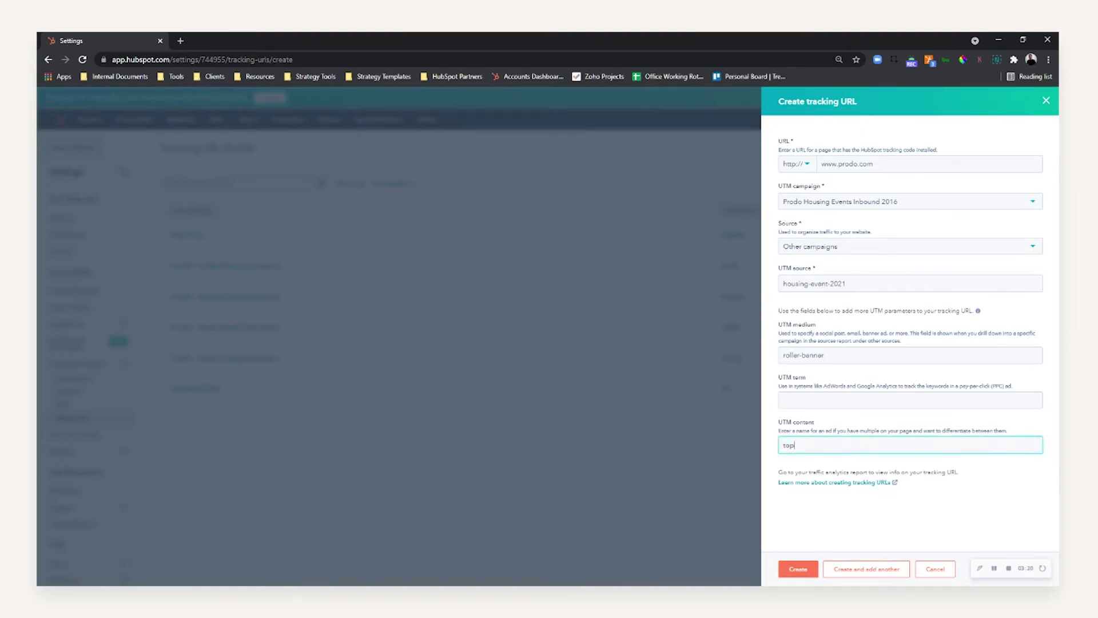
pyautogui.press('BackSpace')
pyautogui.press('BackSpace')
pyautogui.press('BackSpace')
pyautogui.write('heading-url')
# Step: Create the Prodo Housing Events Inbound 2016 tracking URL and copy its short URL
pyautogui.click(798, 569)
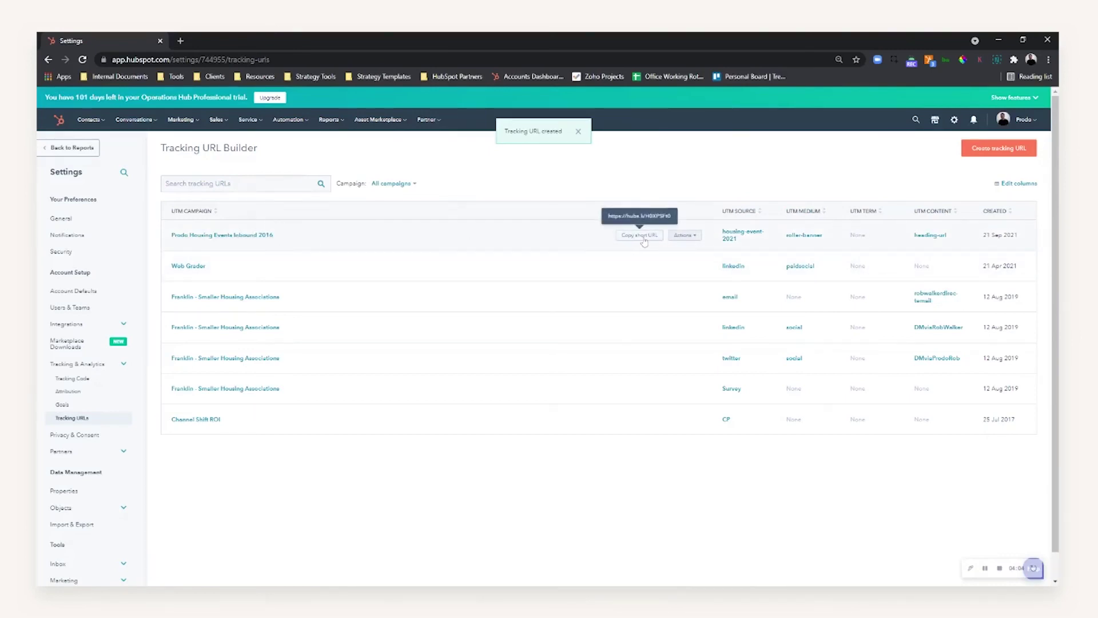
pyautogui.click(644, 237)
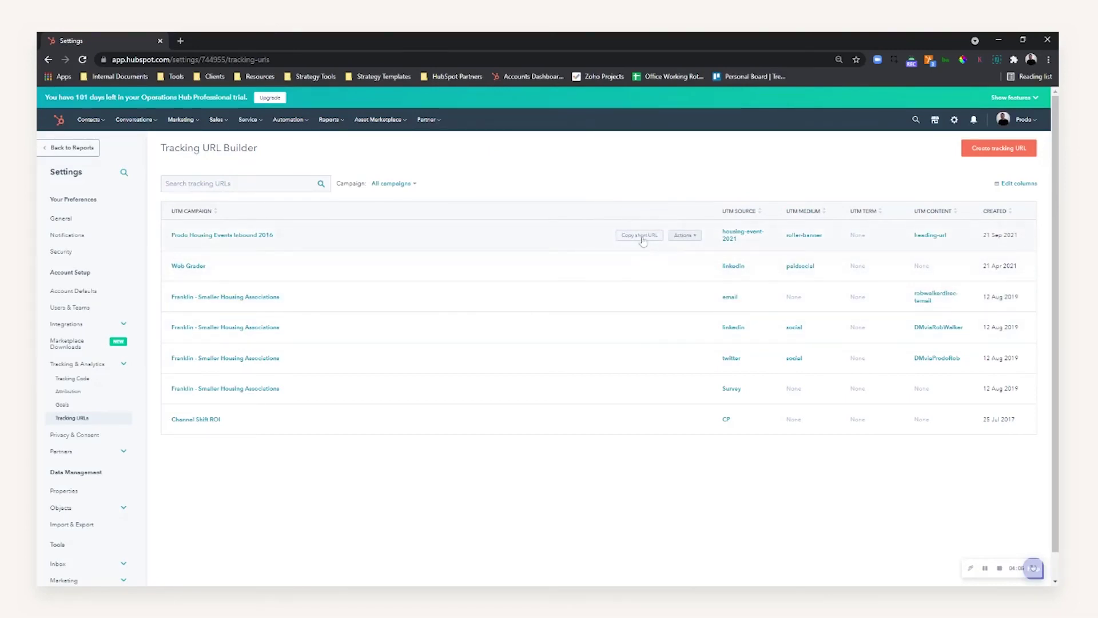